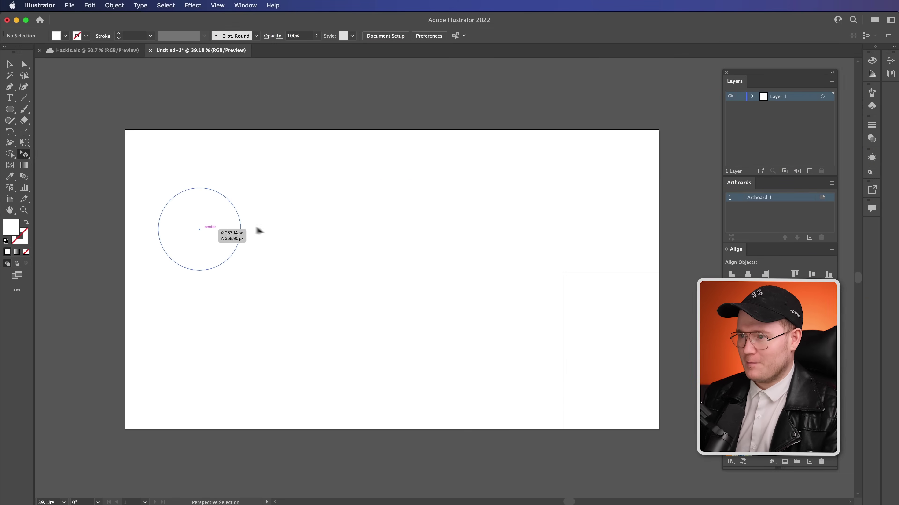
# Step: Copy the pink circle into a row of five shapes and join them into one compound path with Cmd+8
pyautogui.press('v')
pyautogui.click(181, 268)
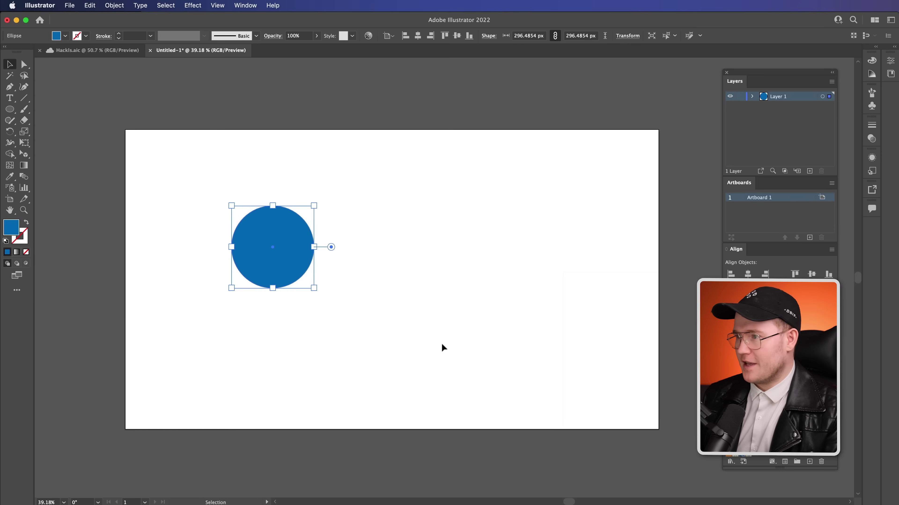
pyautogui.moveTo(254, 238); pyautogui.dragTo(209, 217)
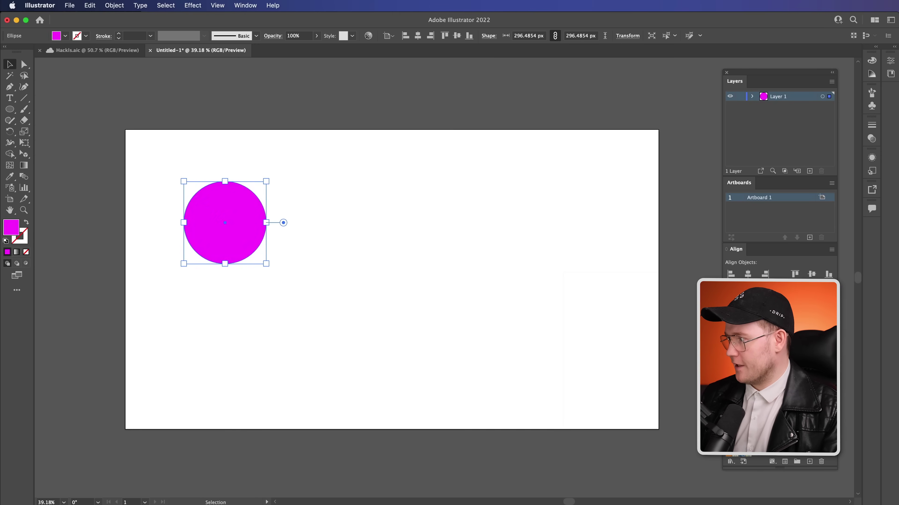
pyautogui.moveTo(234, 234); pyautogui.dragTo(334, 234)
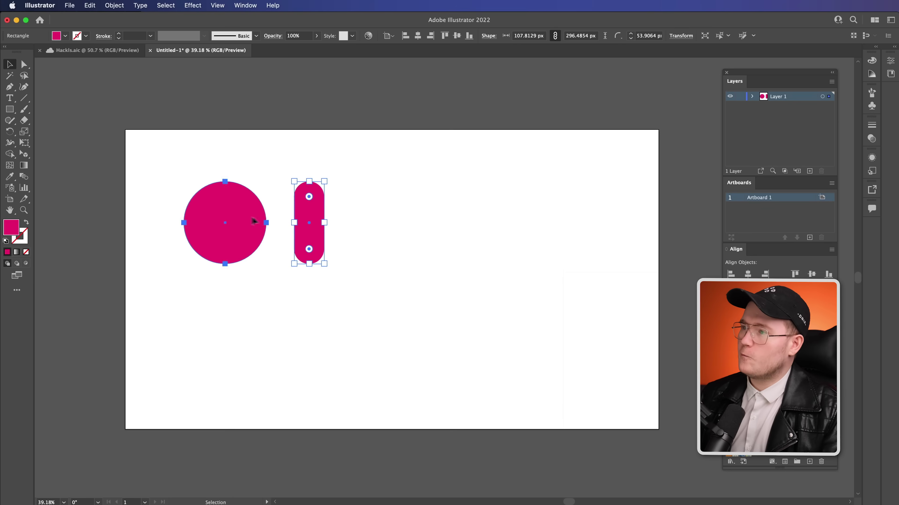
pyautogui.moveTo(335, 233); pyautogui.dragTo(531, 240)
pyautogui.moveTo(531, 241); pyautogui.dragTo(539, 241)
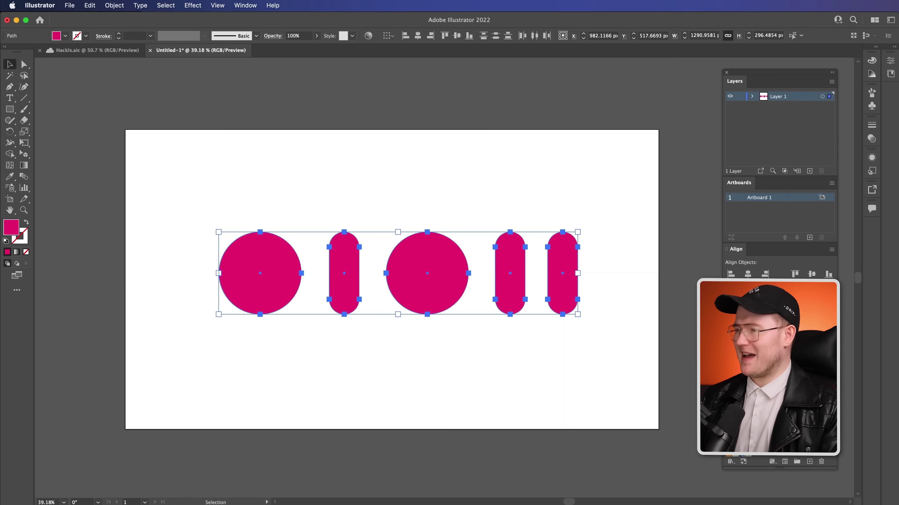
pyautogui.press('super+8')
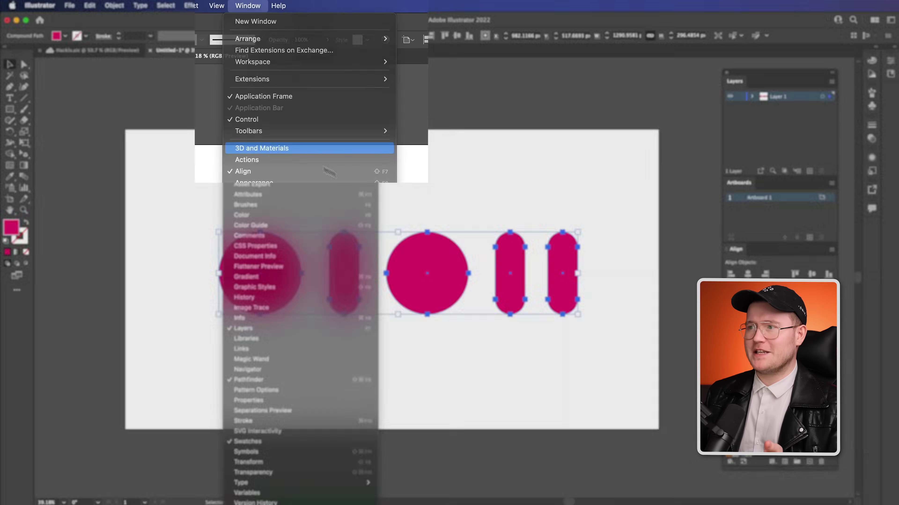
# Step: Apply a 3D Plane effect and tilt it, then switch to Extrude and tilt the slabs diagonally
pyautogui.click(318, 211)
pyautogui.moveTo(238, 68); pyautogui.dragTo(125, 105)
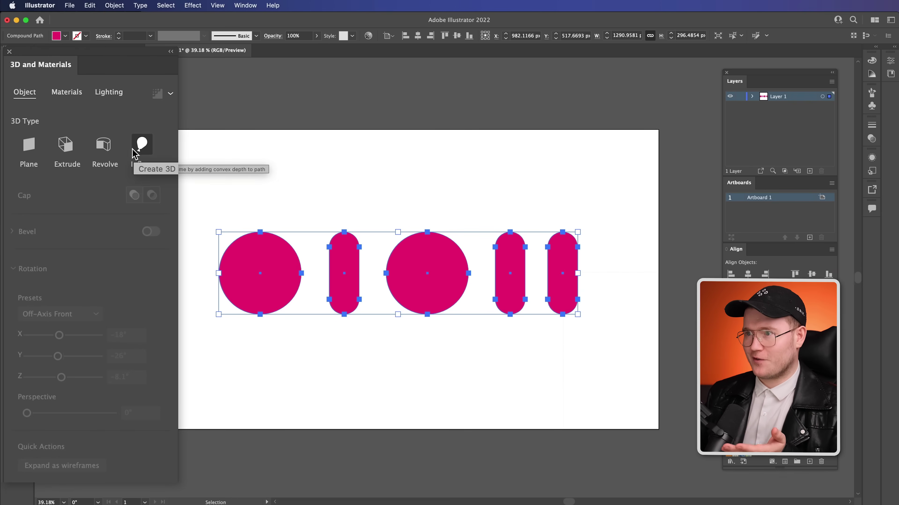
pyautogui.click(28, 155)
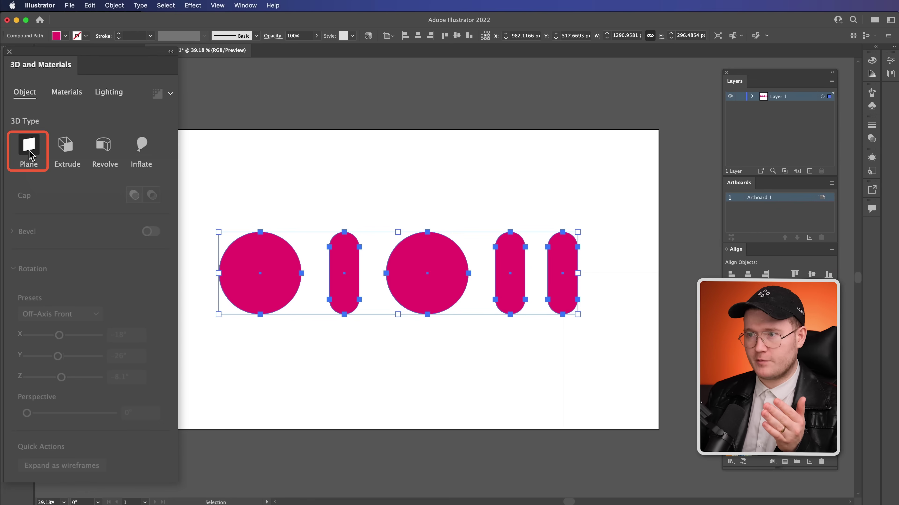
pyautogui.moveTo(394, 271); pyautogui.dragTo(398, 273)
pyautogui.moveTo(480, 304); pyautogui.dragTo(459, 290)
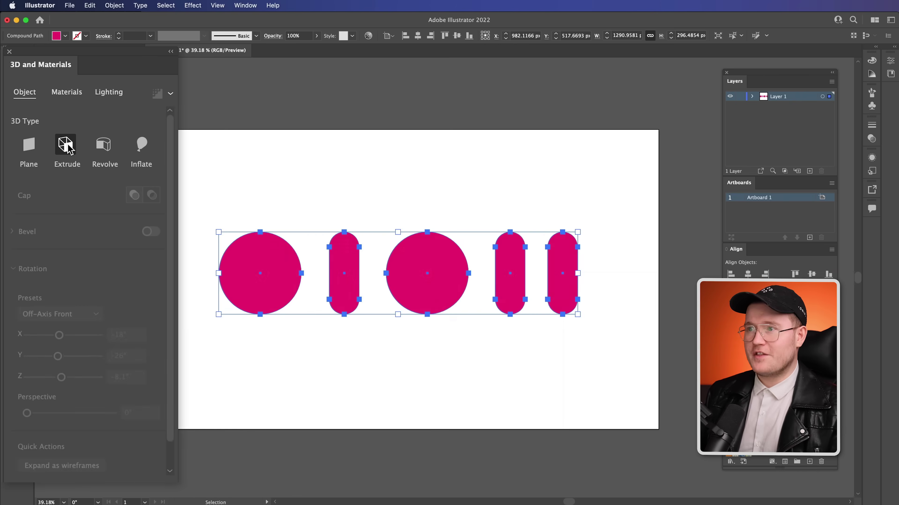
pyautogui.click(66, 145)
pyautogui.moveTo(411, 282); pyautogui.dragTo(386, 236)
# Step: Undo the last change, tilt the revolved rings, then change the 3D type to Inflate
pyautogui.press('super+z')
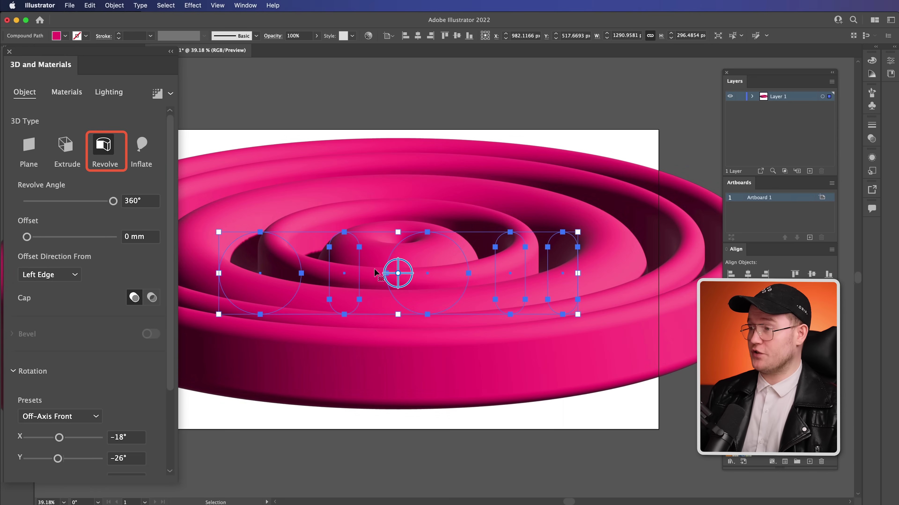
pyautogui.moveTo(400, 275); pyautogui.dragTo(419, 282)
pyautogui.press('a')
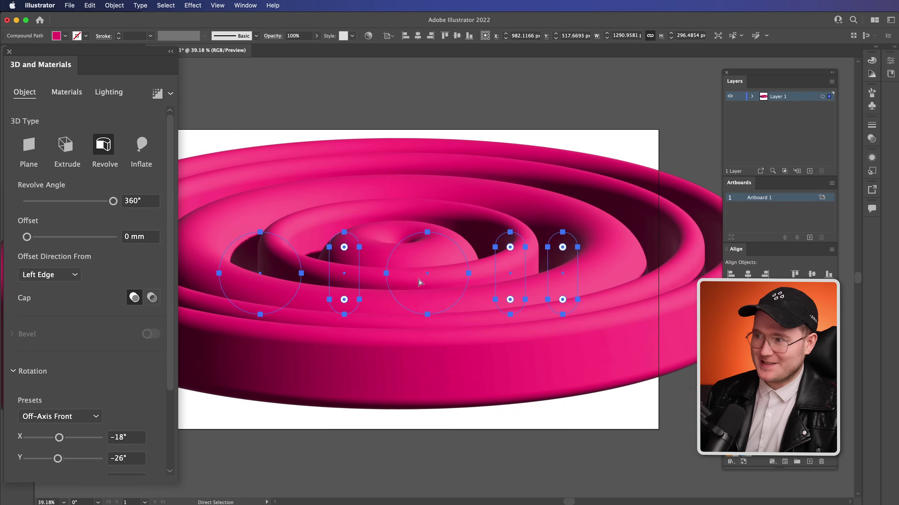
pyautogui.click(142, 145)
pyautogui.press('v')
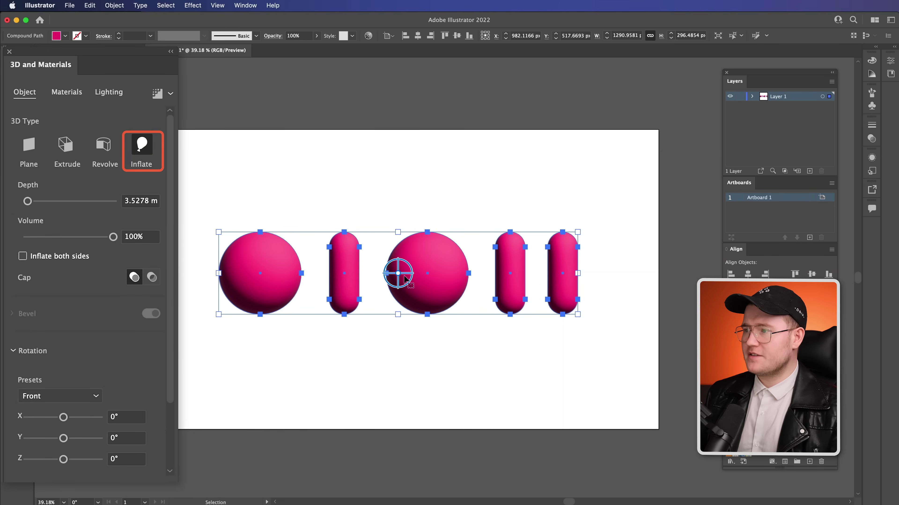
# Step: Tilt the inflated row backward and bring up the Rotation presets list
pyautogui.moveTo(407, 278); pyautogui.dragTo(426, 261)
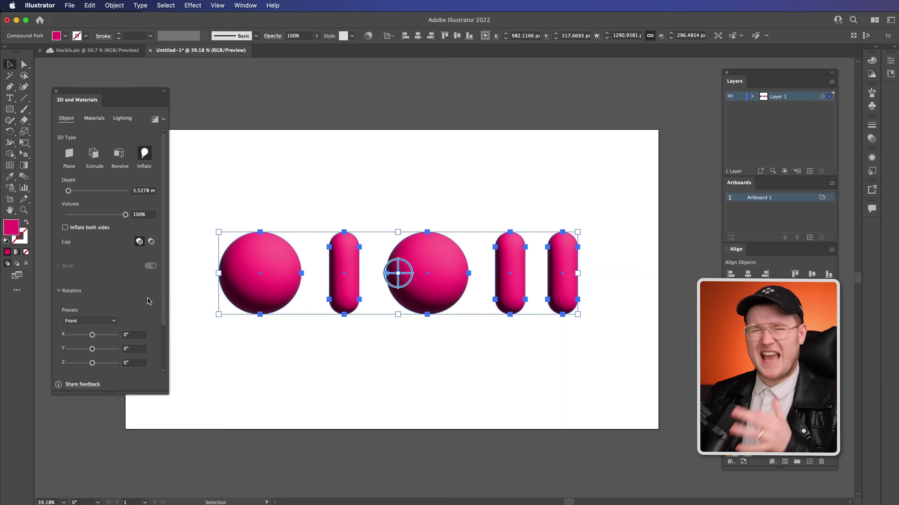
pyautogui.click(111, 321)
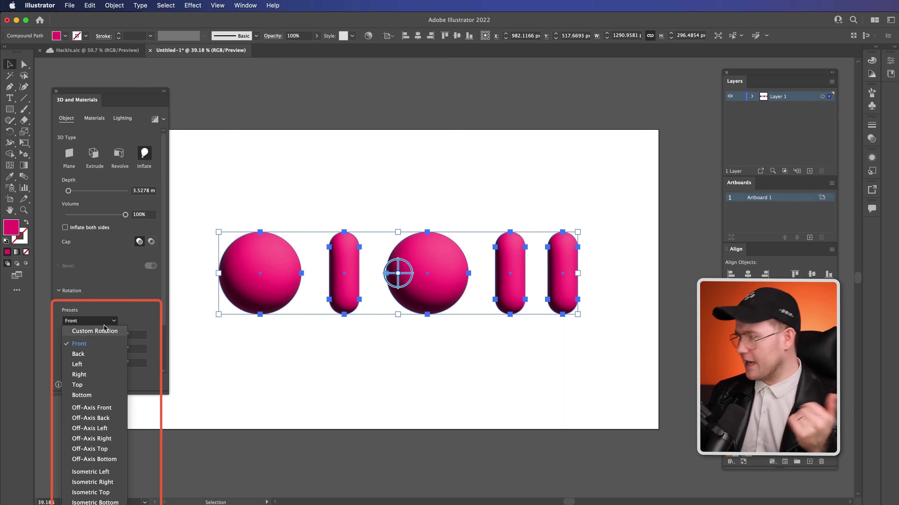
# Step: Compare Bottom, Off-Axis Right, Isometric Left and Isometric Bottom rotations, settling on Isometric Top
pyautogui.click(112, 495)
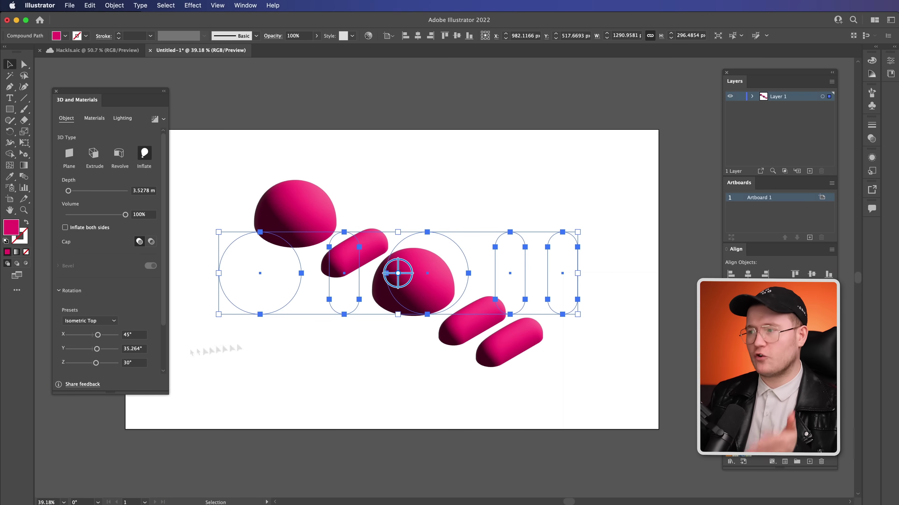
pyautogui.click(533, 407)
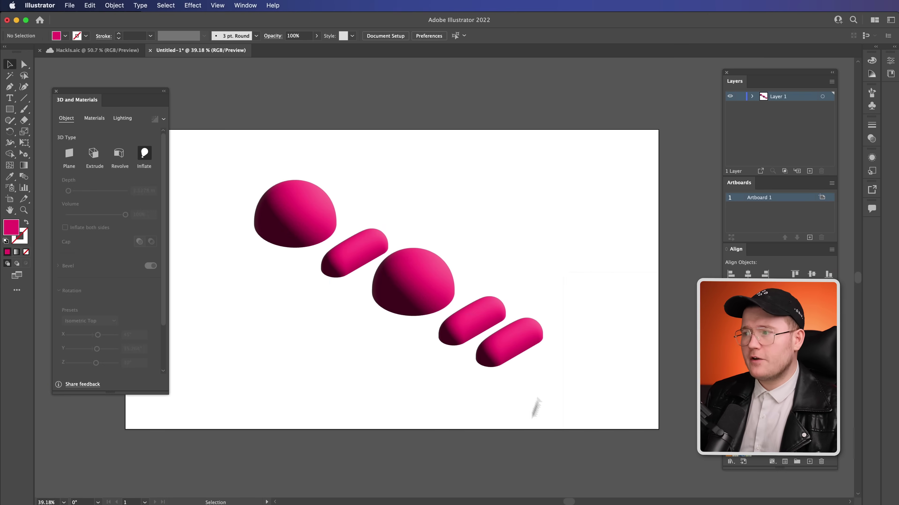
pyautogui.click(511, 329)
pyautogui.click(112, 322)
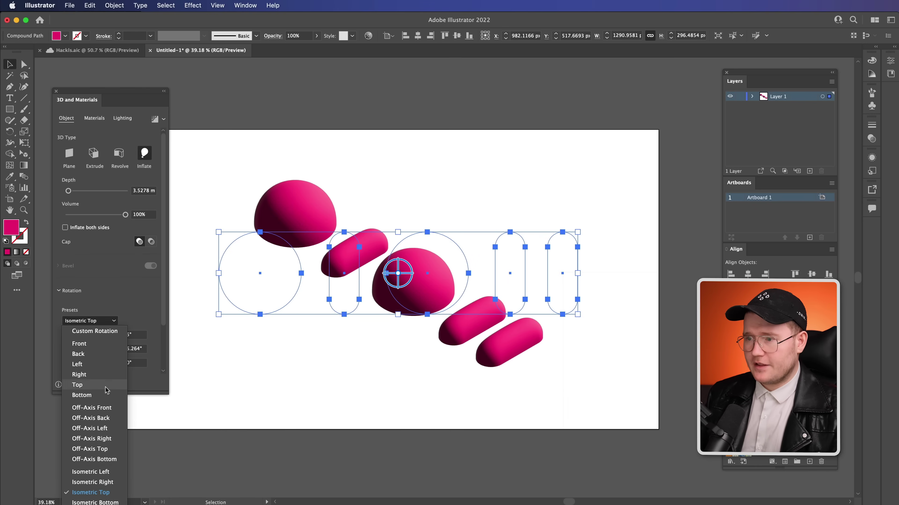
pyautogui.click(105, 380)
pyautogui.click(106, 321)
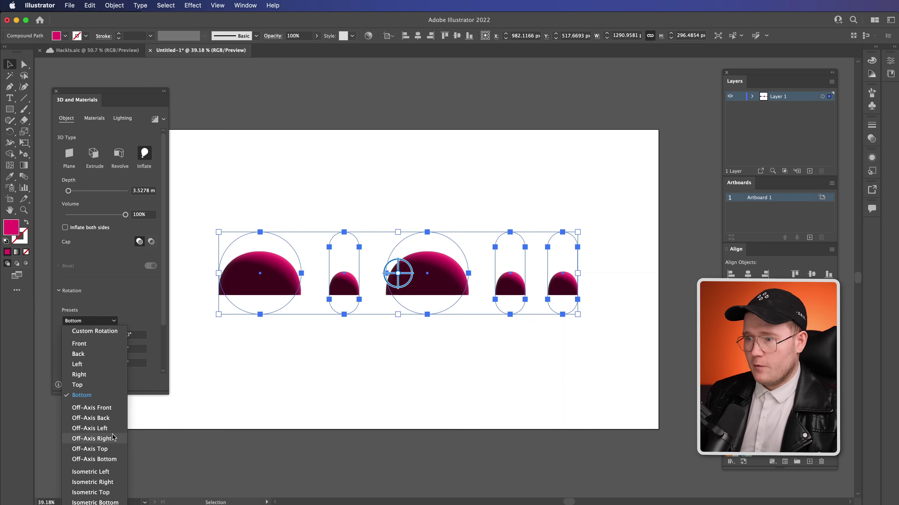
pyautogui.click(103, 431)
pyautogui.click(106, 321)
pyautogui.click(119, 475)
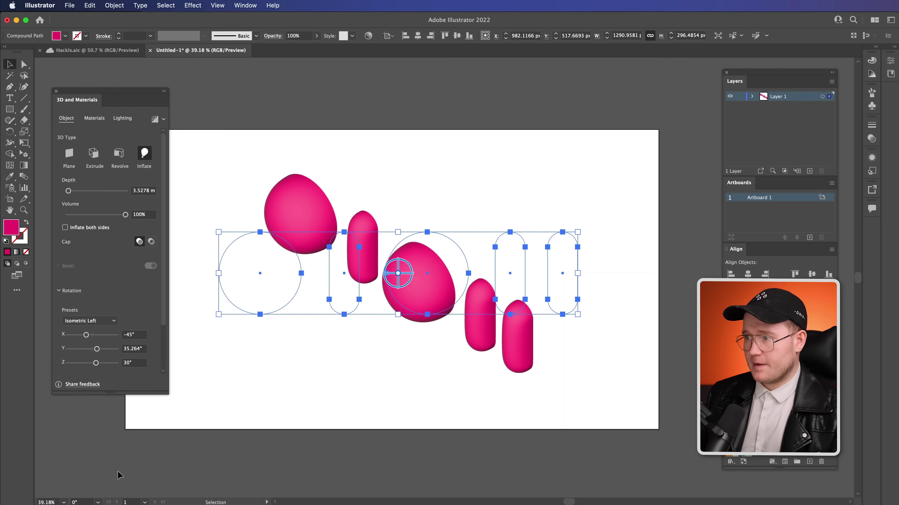
pyautogui.click(102, 320)
pyautogui.click(99, 502)
pyautogui.click(106, 320)
pyautogui.click(106, 493)
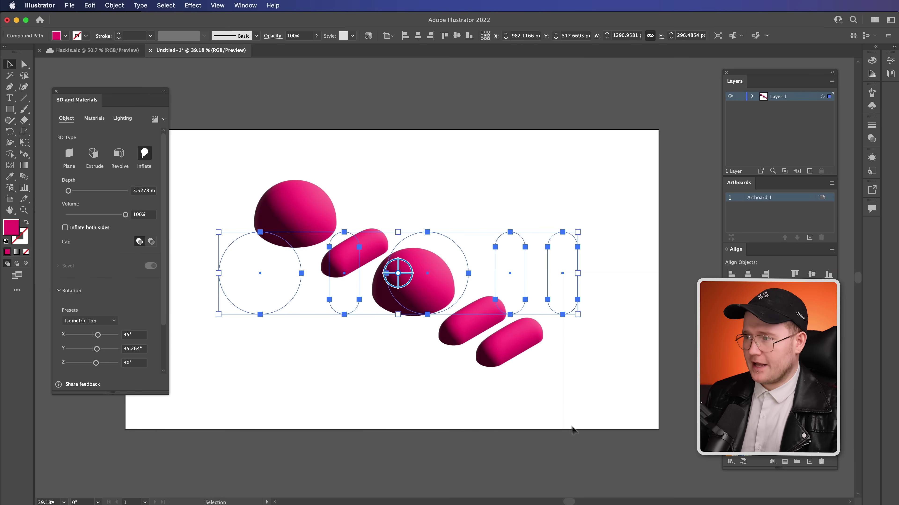
# Step: Try Inflate both sides, revert to one side, and raise the inflate depth to about 76.55
pyautogui.click(561, 421)
pyautogui.click(308, 246)
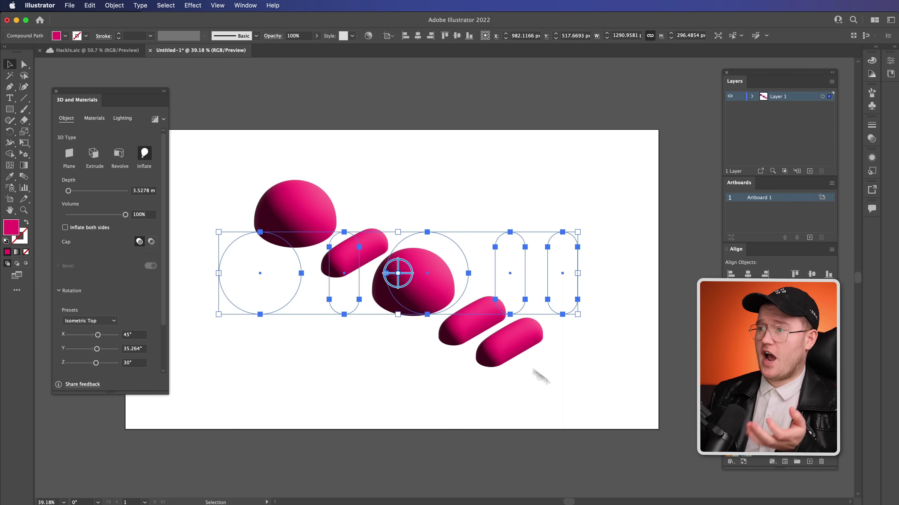
pyautogui.click(74, 230)
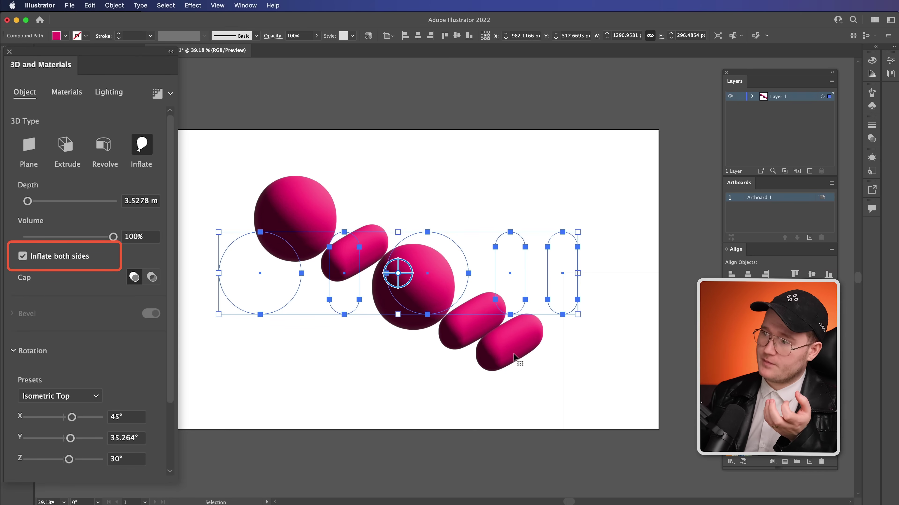
pyautogui.click(22, 256)
pyautogui.moveTo(27, 203)
pyautogui.mouseDown()
pyautogui.moveTo(41, 201)
pyautogui.moveTo(27, 201)
pyautogui.mouseUp()
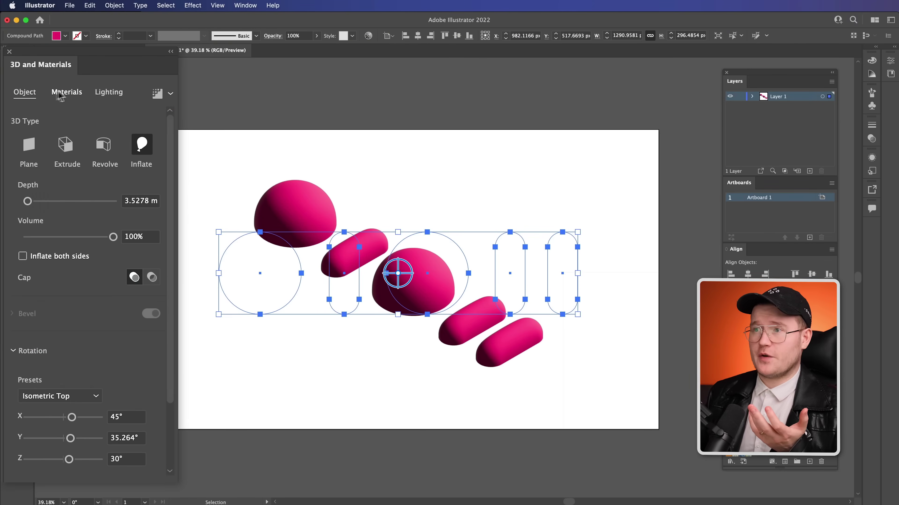
# Step: Browse the Object, Materials and Lighting tabs of the 3D and Materials panel
pyautogui.click(69, 94)
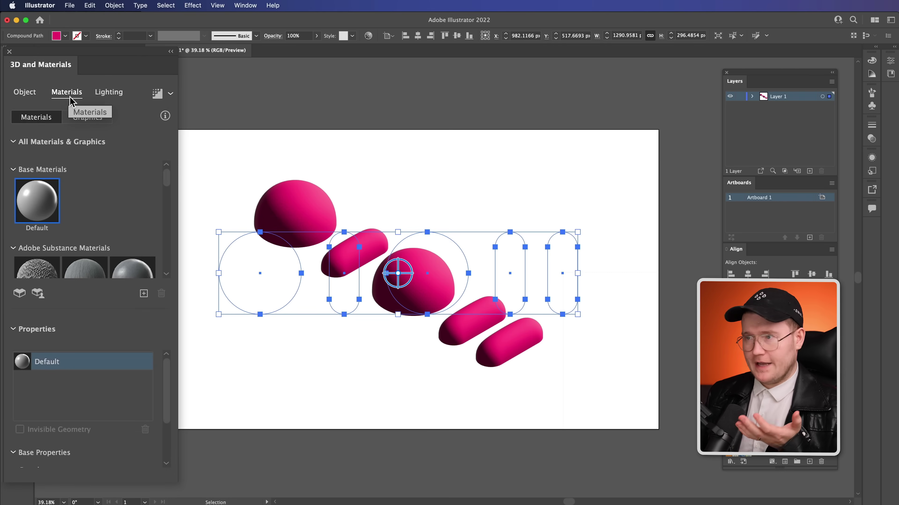
pyautogui.click(102, 92)
pyautogui.click(27, 92)
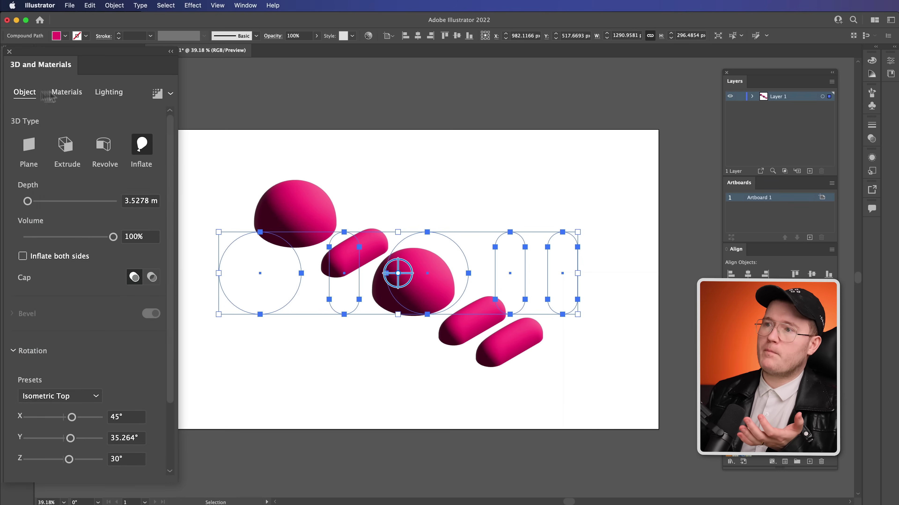
pyautogui.click(69, 93)
pyautogui.click(35, 93)
pyautogui.click(57, 94)
pyautogui.click(100, 97)
pyautogui.click(19, 90)
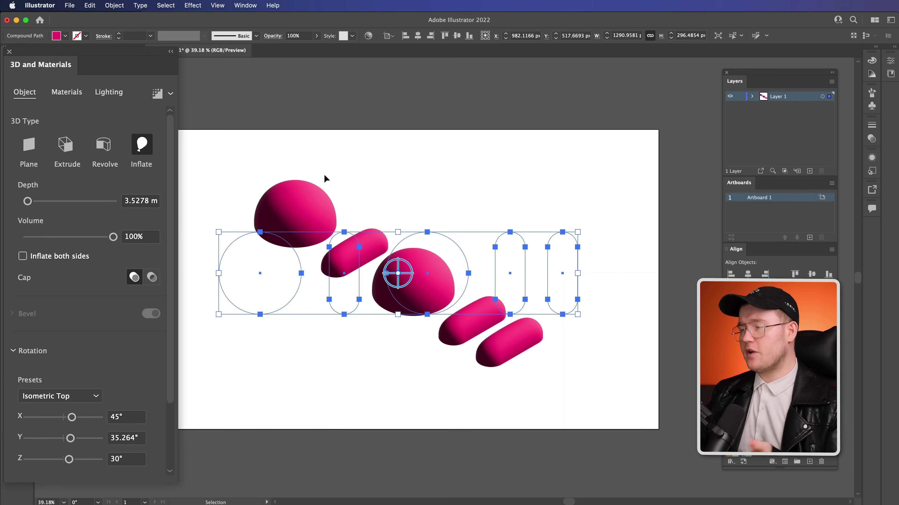
# Step: Try the Creased Plastic Film material, then return to the plain Default material
pyautogui.click(76, 94)
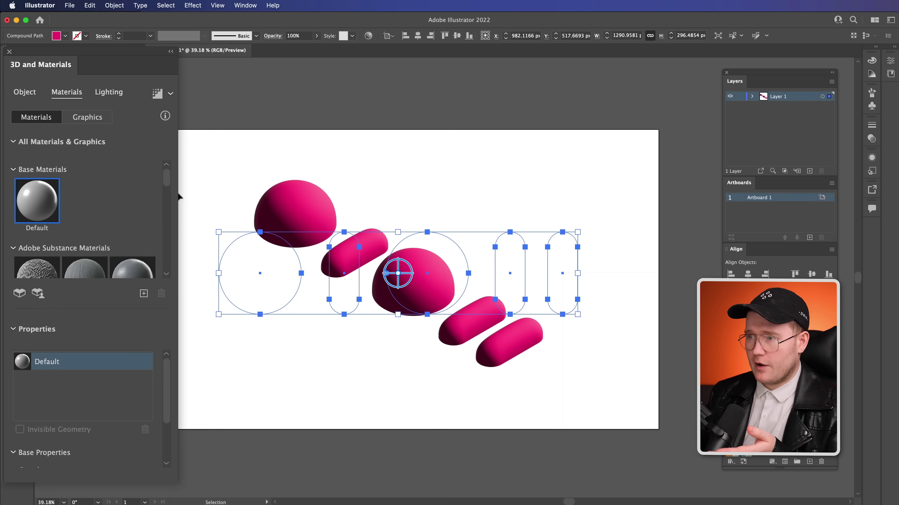
pyautogui.scroll(-3, 168, 195)
pyautogui.moveTo(168, 195); pyautogui.dragTo(169, 249)
pyautogui.click(143, 293)
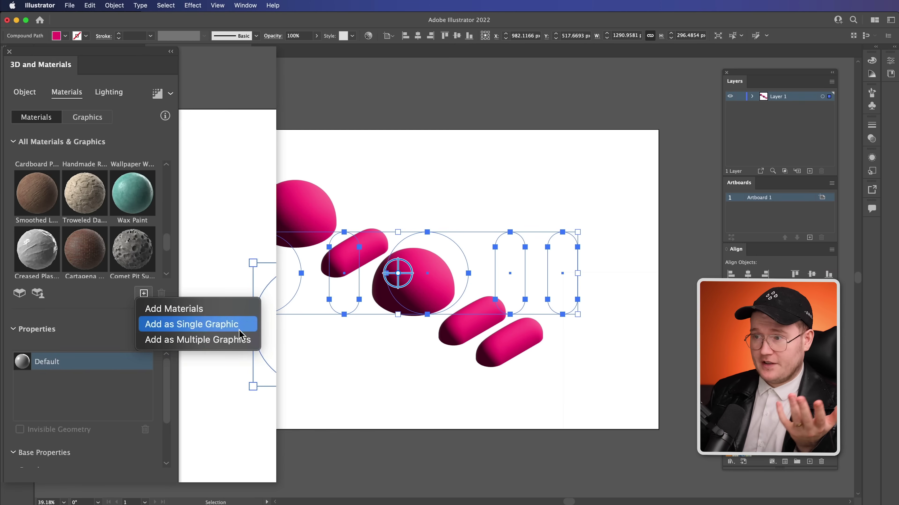
pyautogui.click(58, 302)
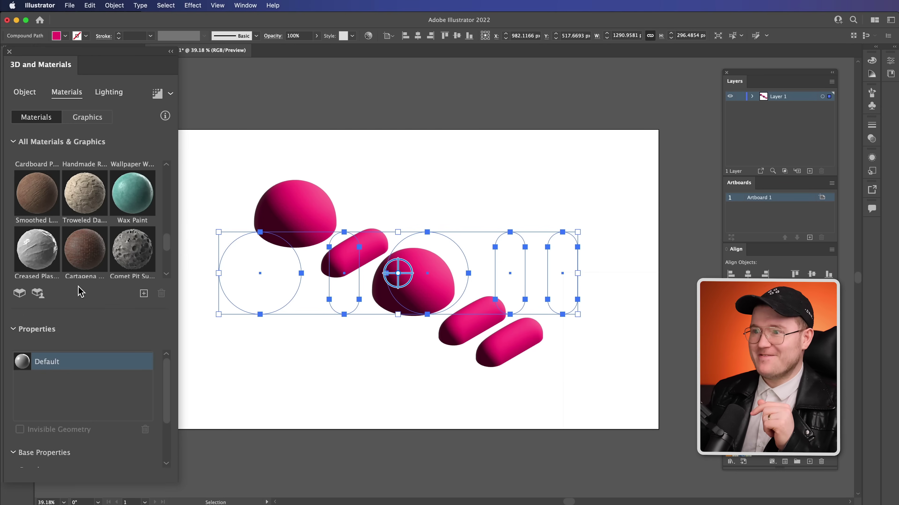
pyautogui.click(36, 249)
pyautogui.scroll(5, 89, 236)
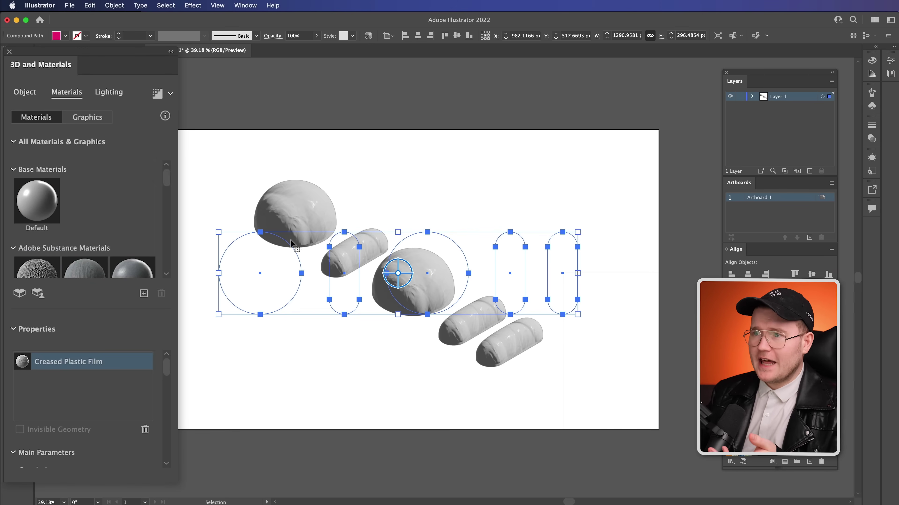
pyautogui.click(42, 202)
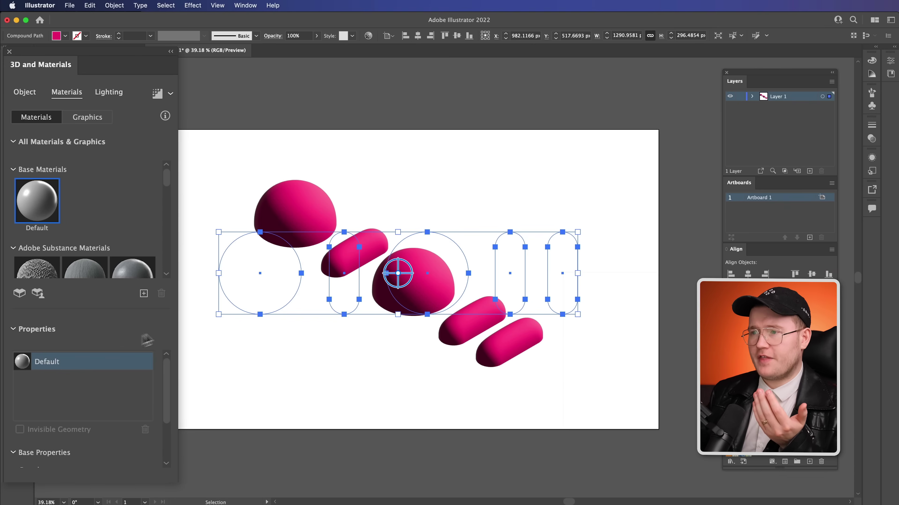
# Step: Set the Default material's Roughness to 0 for a glossy surface
pyautogui.moveTo(169, 396); pyautogui.dragTo(169, 439)
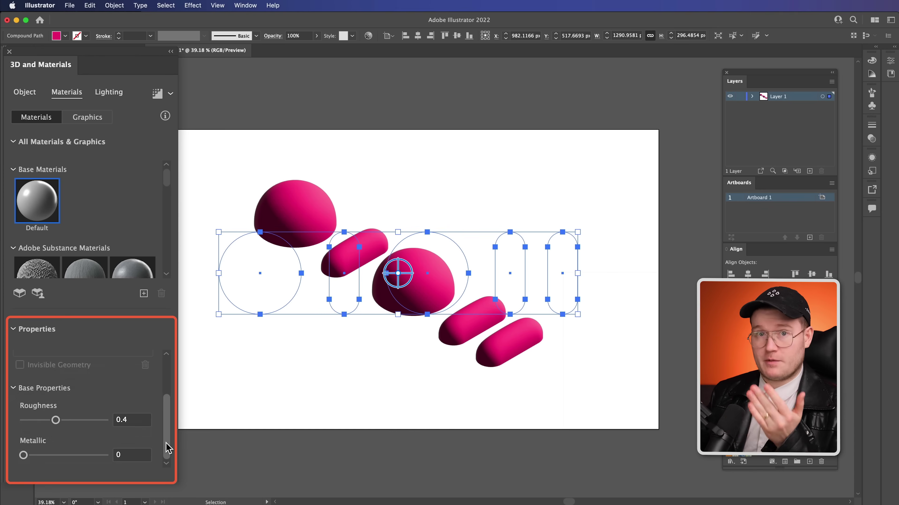
pyautogui.moveTo(57, 421); pyautogui.dragTo(92, 424)
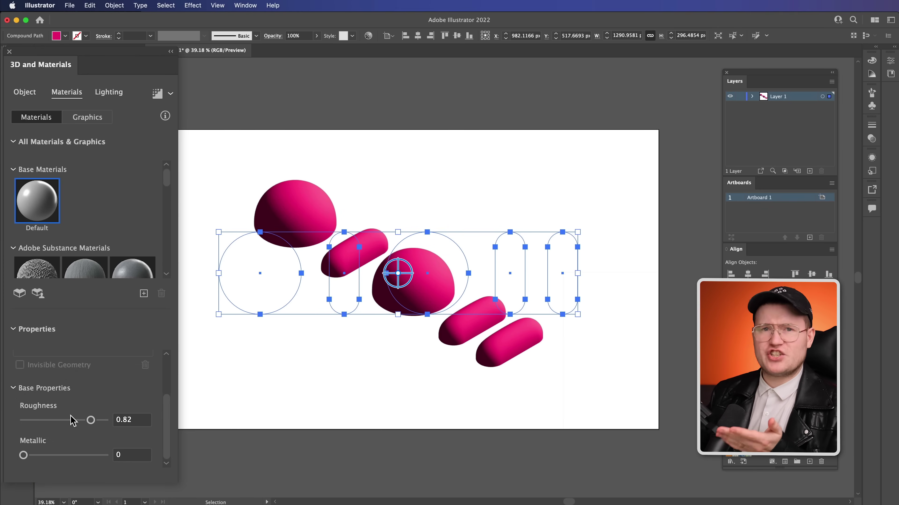
pyautogui.moveTo(91, 421); pyautogui.dragTo(23, 421)
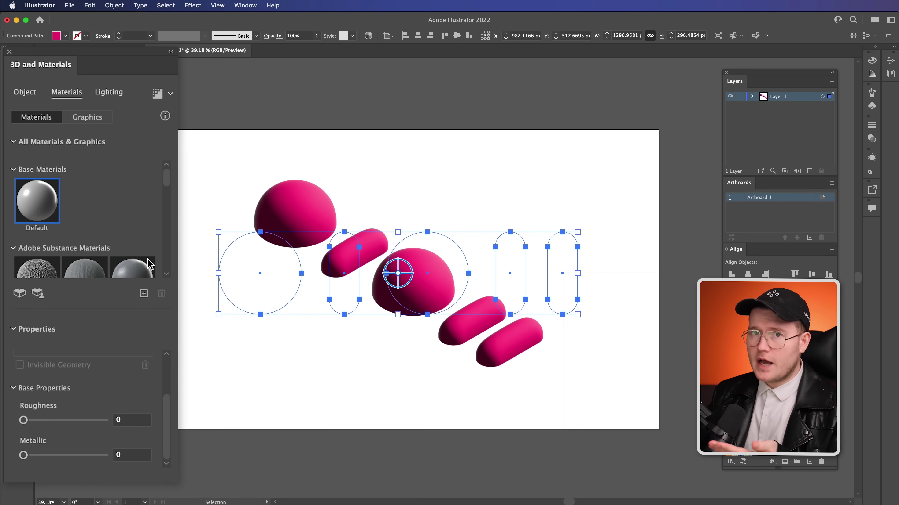
# Step: Render the shapes with ray tracing and zoom in on the second dome to inspect it
pyautogui.click(157, 94)
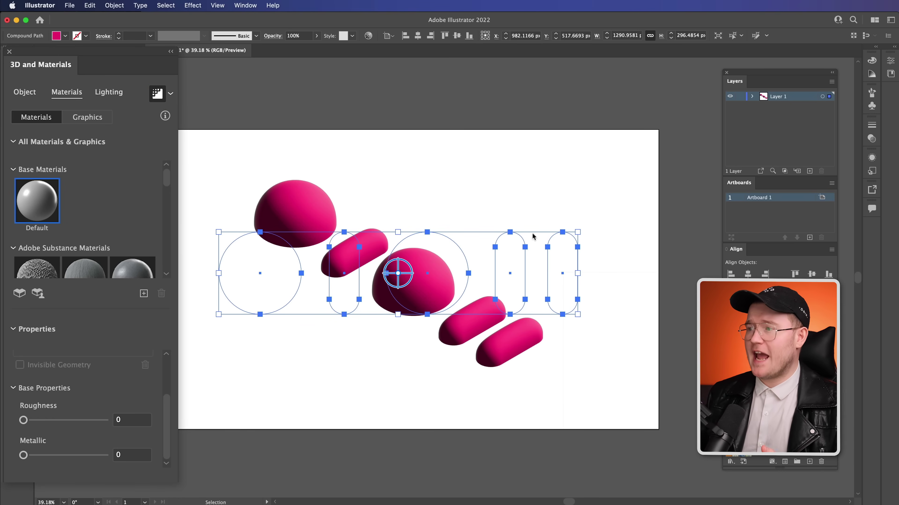
pyautogui.click(649, 273)
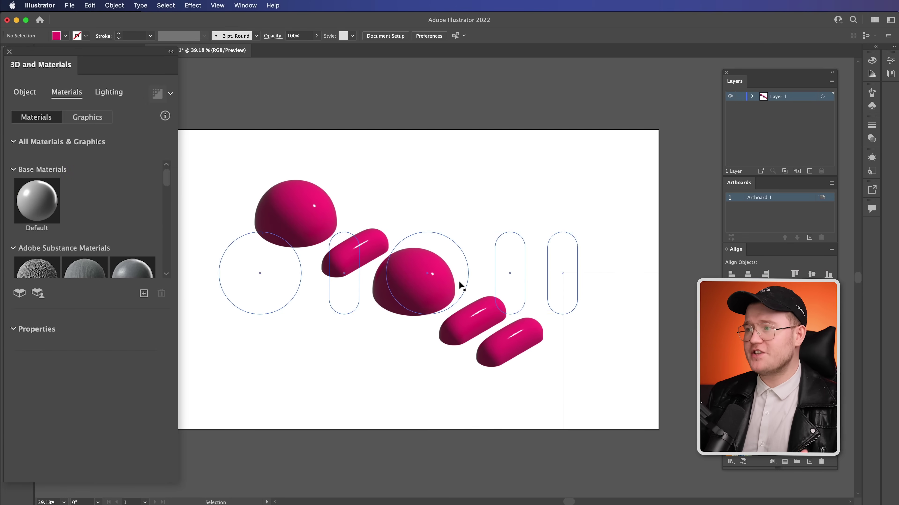
pyautogui.press('z')
pyautogui.moveTo(428, 266); pyautogui.dragTo(415, 316)
pyautogui.press('v')
pyautogui.click(438, 316)
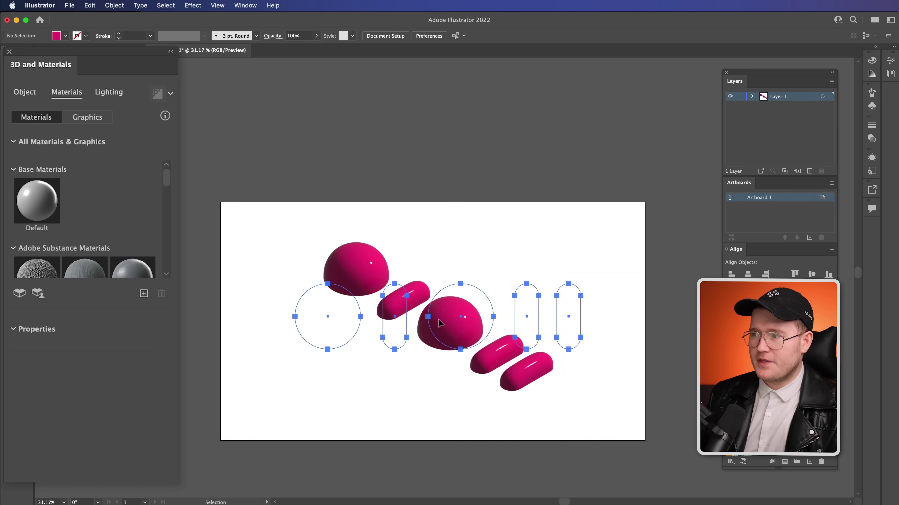
# Step: In Render Settings, turn ray tracing on at High quality and inspect the highlights
pyautogui.click(156, 94)
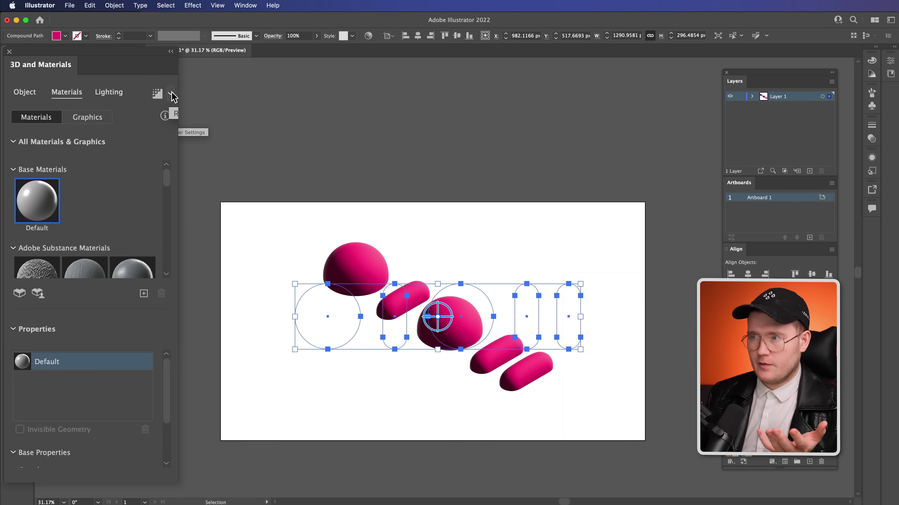
pyautogui.click(171, 94)
pyautogui.click(151, 120)
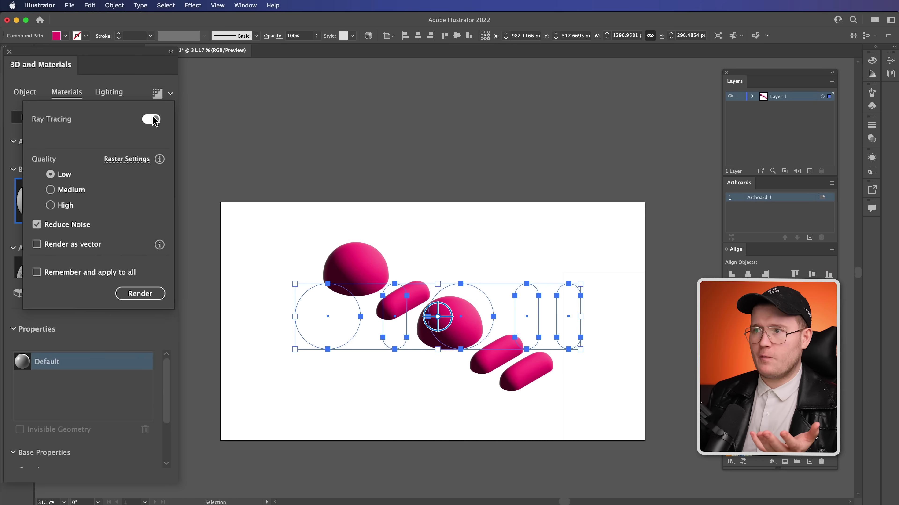
pyautogui.click(51, 205)
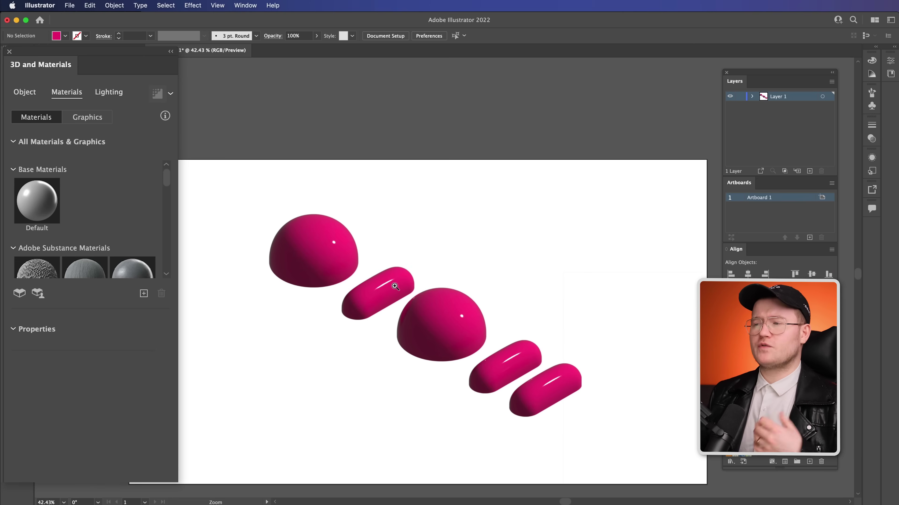
pyautogui.moveTo(352, 279); pyautogui.dragTo(389, 305)
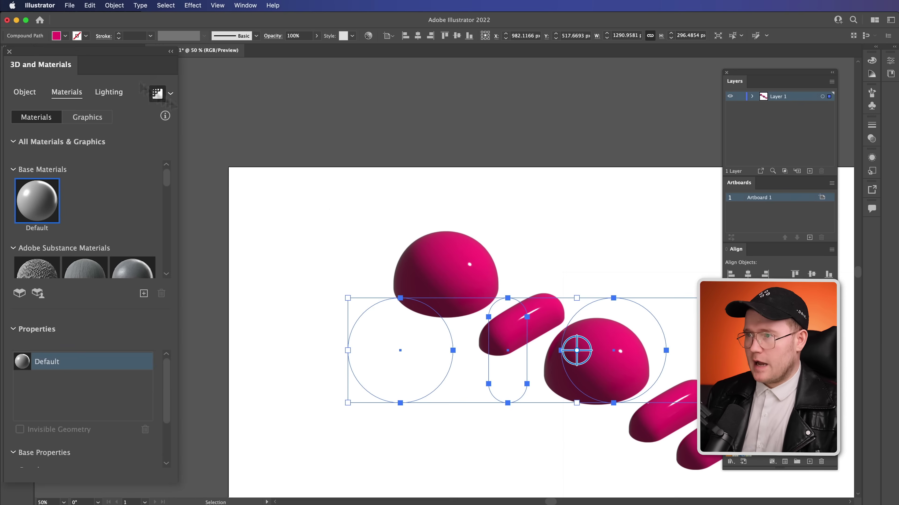
# Step: Turn off the ray-traced render, preview a higher Metallic value, and show the Lighting settings
pyautogui.click(155, 95)
pyautogui.scroll(-2, 491, 260)
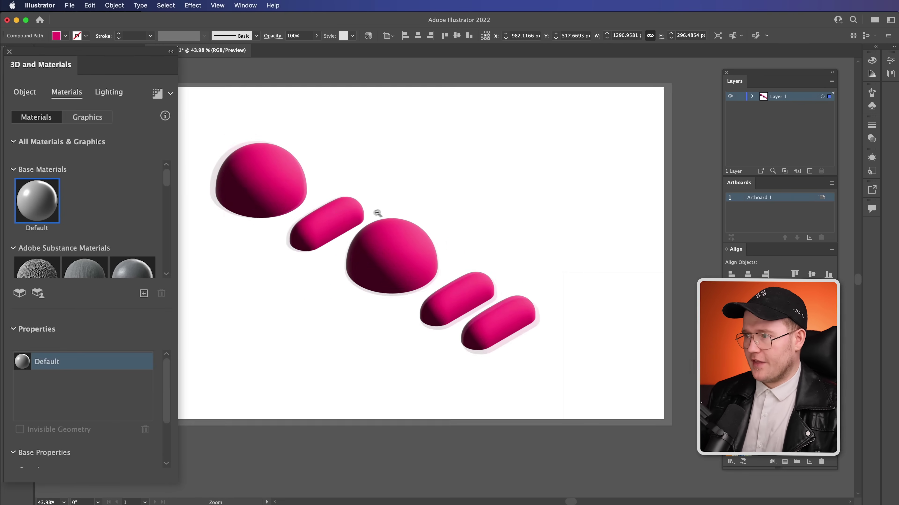
pyautogui.moveTo(468, 249); pyautogui.dragTo(451, 245)
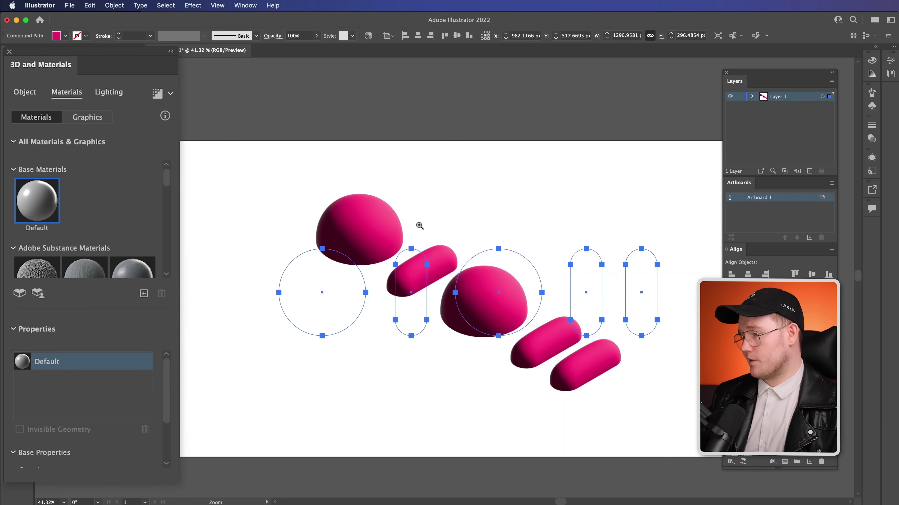
pyautogui.scroll(-1, 420, 227)
pyautogui.scroll(-3, 26, 460)
pyautogui.moveTo(24, 455)
pyautogui.mouseDown()
pyautogui.moveTo(74, 457)
pyautogui.moveTo(93, 467)
pyautogui.moveTo(72, 458)
pyautogui.moveTo(106, 457)
pyautogui.moveTo(27, 449)
pyautogui.mouseUp()
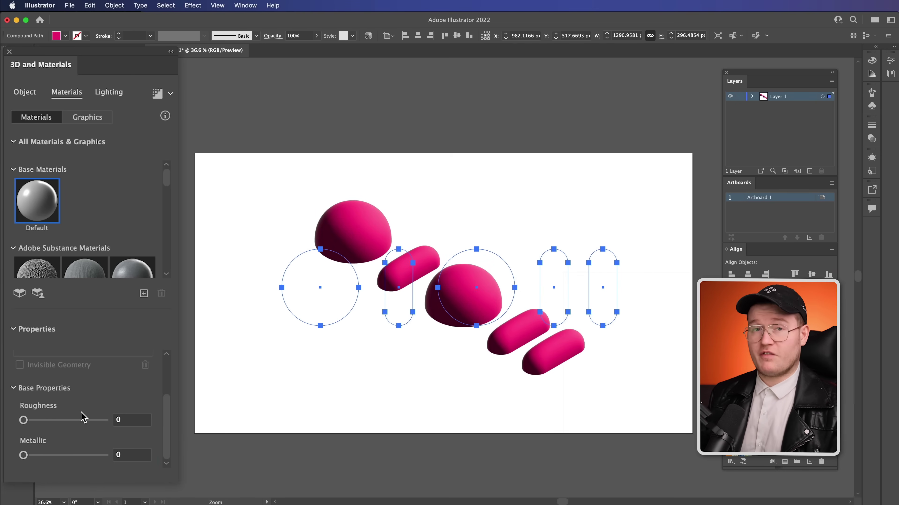
pyautogui.click(108, 93)
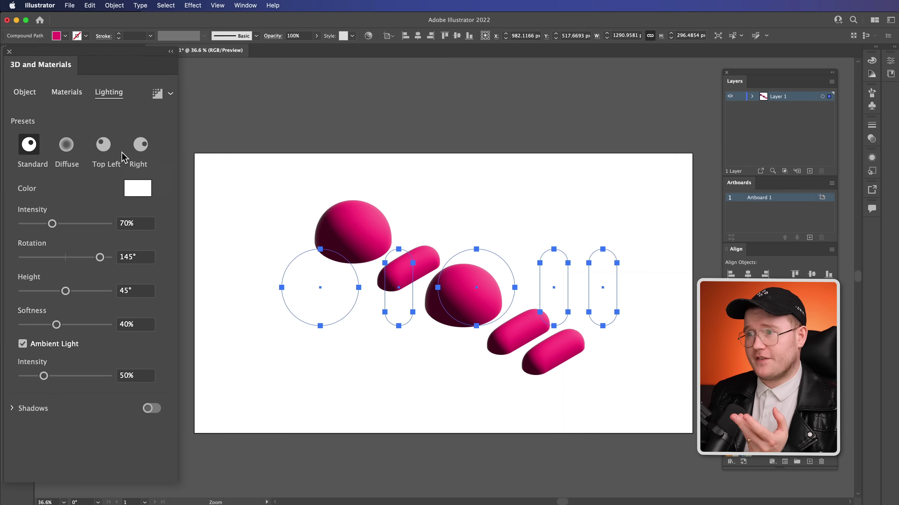
pyautogui.click(76, 150)
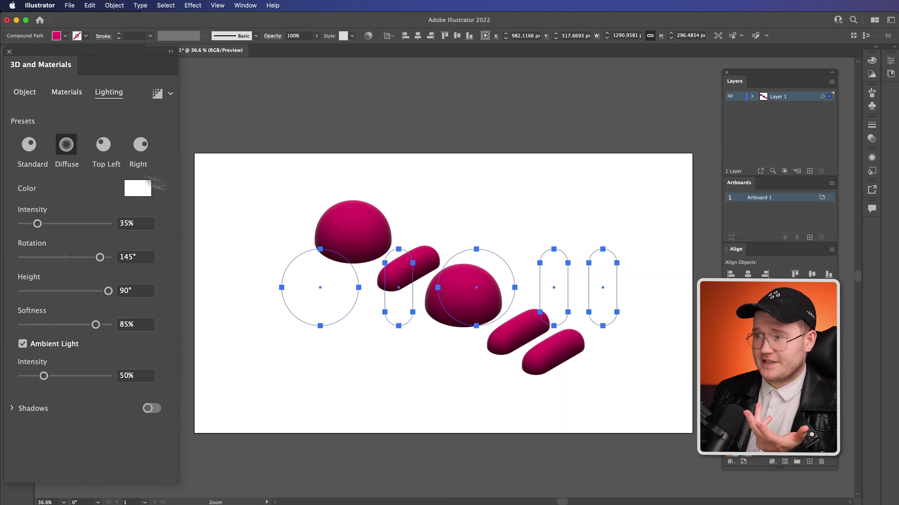
pyautogui.click(30, 151)
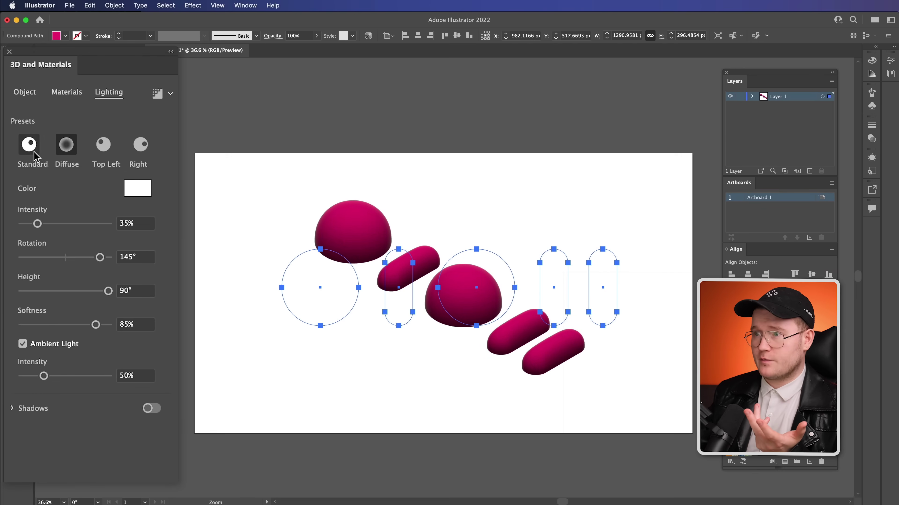
pyautogui.click(61, 156)
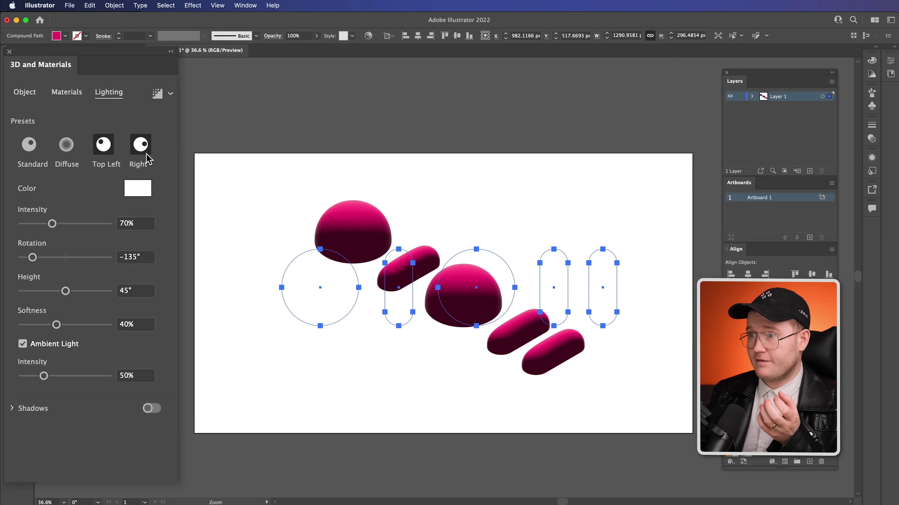
pyautogui.click(147, 158)
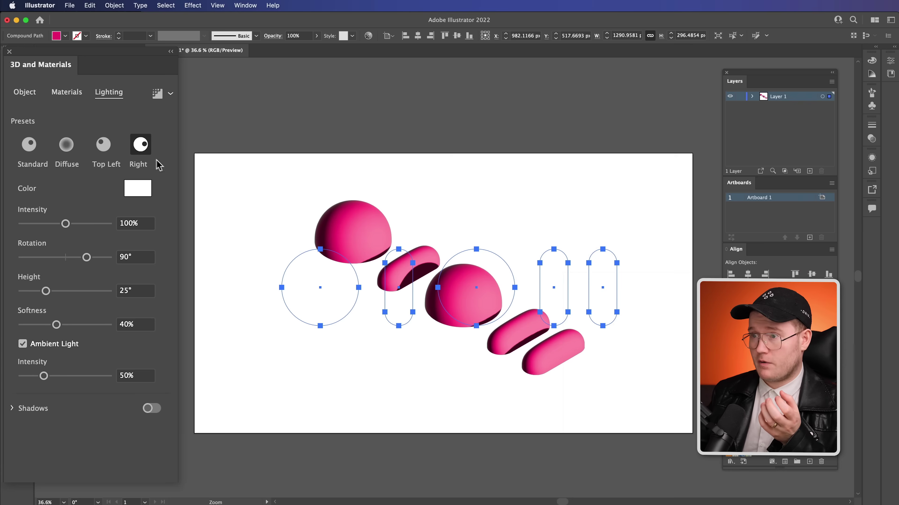
pyautogui.click(29, 145)
pyautogui.moveTo(60, 226)
pyautogui.mouseDown()
pyautogui.moveTo(108, 225)
pyautogui.moveTo(54, 225)
pyautogui.mouseUp()
pyautogui.moveTo(100, 257)
pyautogui.mouseDown()
pyautogui.moveTo(89, 258)
pyautogui.moveTo(100, 258)
pyautogui.mouseUp()
pyautogui.click(29, 144)
pyautogui.moveTo(65, 290)
pyautogui.mouseDown()
pyautogui.moveTo(33, 290)
pyautogui.moveTo(107, 291)
pyautogui.moveTo(22, 291)
pyautogui.moveTo(103, 291)
pyautogui.moveTo(65, 291)
pyautogui.mouseUp()
pyautogui.moveTo(56, 324)
pyautogui.mouseDown()
pyautogui.moveTo(110, 325)
pyautogui.moveTo(56, 324)
pyautogui.mouseUp()
pyautogui.click(35, 344)
pyautogui.click(35, 344)
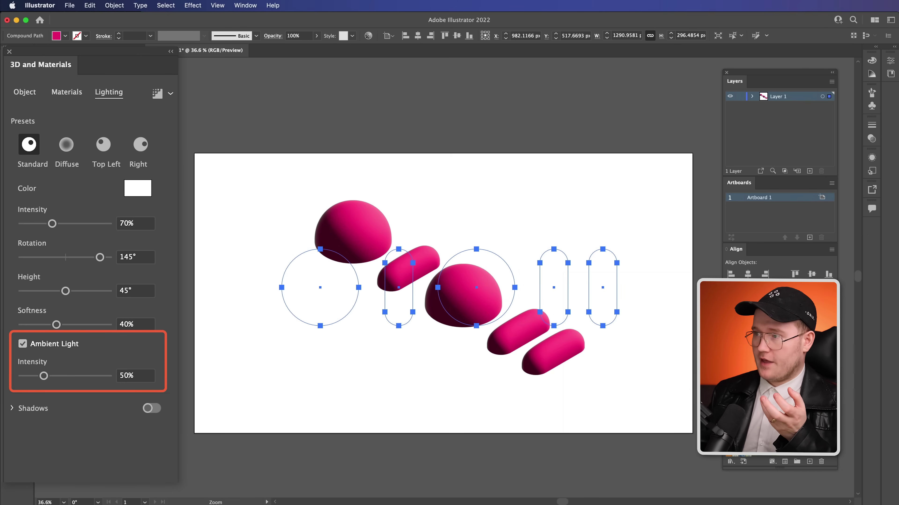
# Step: Toggle Ambient Light repeatedly to compare shading, vary its intensity, then turn it back on
pyautogui.click(29, 349)
pyautogui.click(28, 349)
pyautogui.click(27, 346)
pyautogui.click(26, 345)
pyautogui.click(26, 344)
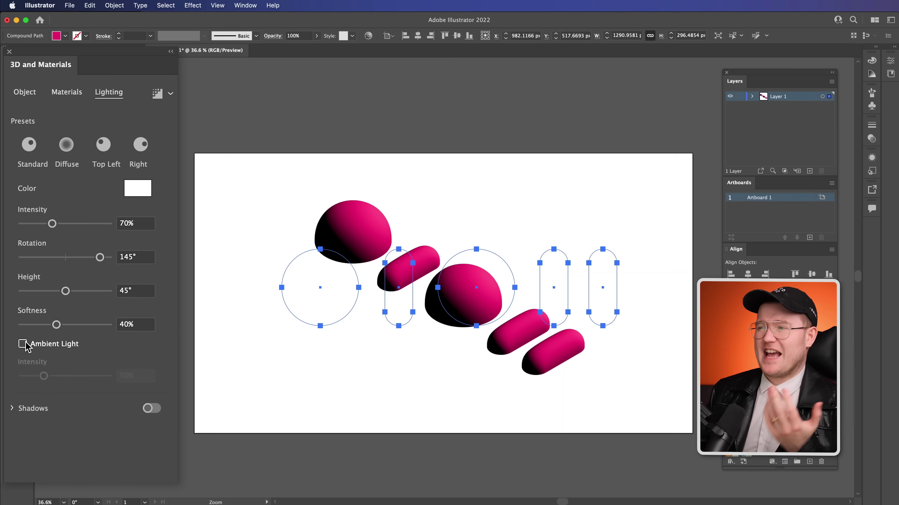
pyautogui.click(25, 344)
pyautogui.click(27, 345)
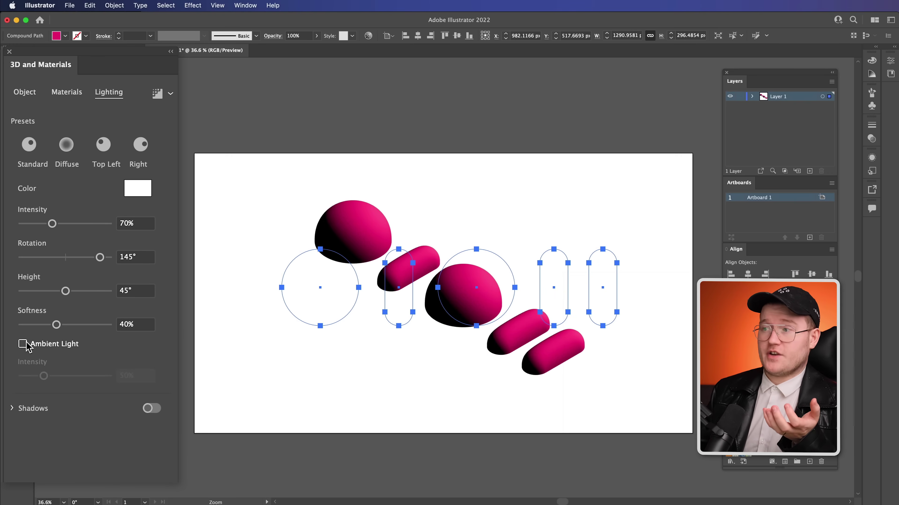
pyautogui.click(26, 345)
pyautogui.moveTo(43, 376)
pyautogui.mouseDown()
pyautogui.moveTo(92, 380)
pyautogui.moveTo(26, 389)
pyautogui.moveTo(137, 367)
pyautogui.moveTo(30, 371)
pyautogui.moveTo(108, 375)
pyautogui.moveTo(70, 375)
pyautogui.mouseUp()
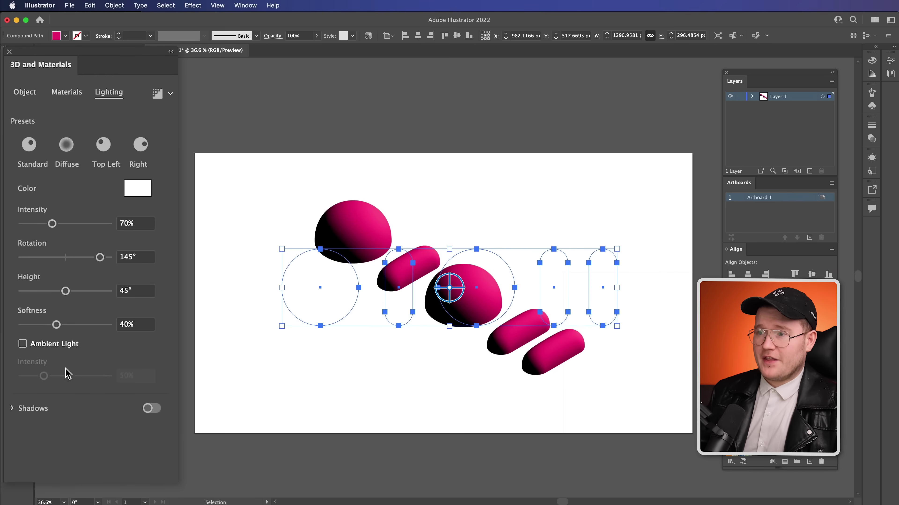
pyautogui.click(22, 343)
# Step: Turn on shadows behind the shapes and widen Shadow Bounds to 160%
pyautogui.click(151, 408)
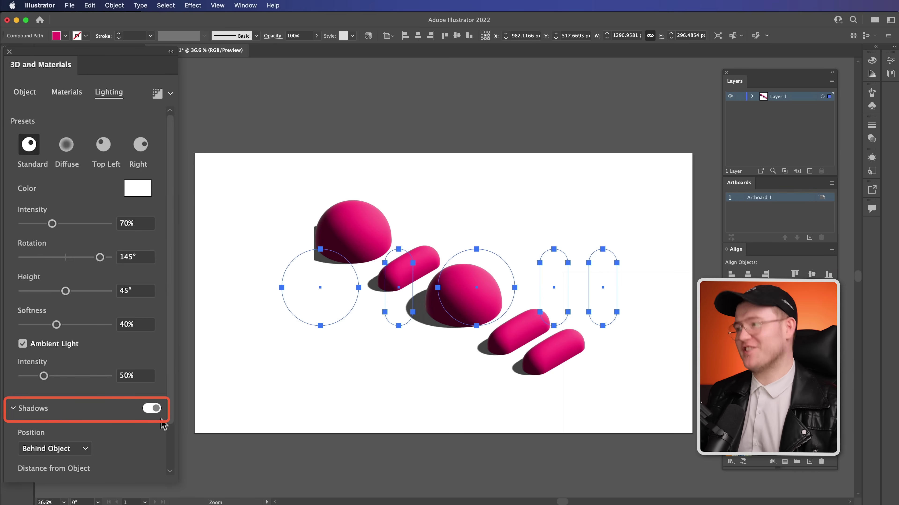
pyautogui.moveTo(170, 373); pyautogui.dragTo(170, 425)
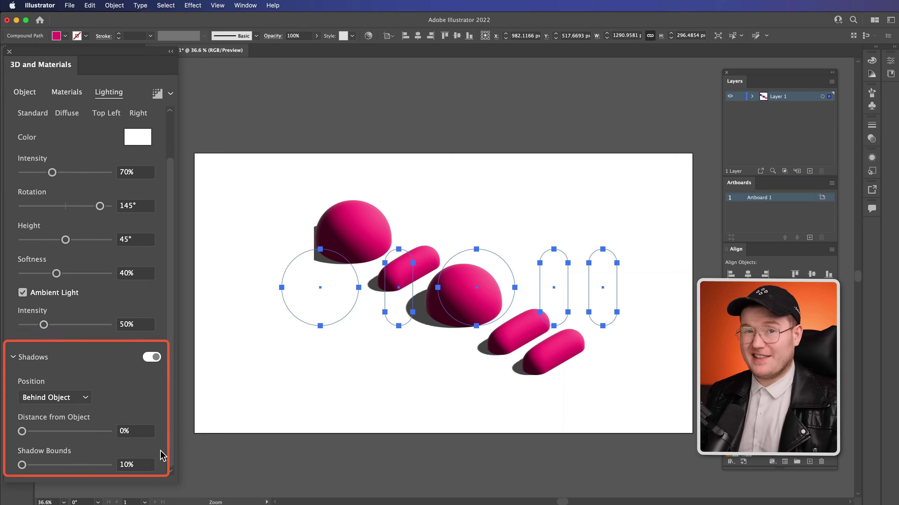
pyautogui.click(41, 465)
pyautogui.moveTo(42, 465); pyautogui.dragTo(55, 465)
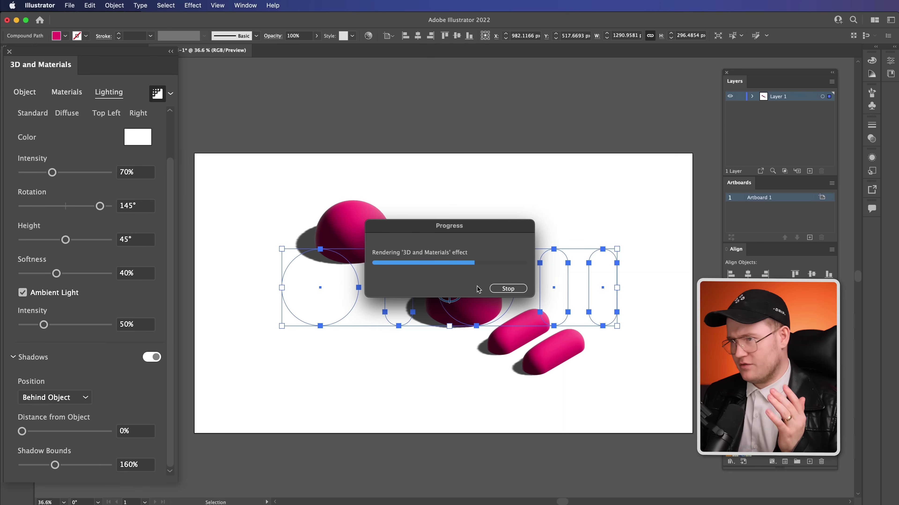
# Step: Deselect the shapes and zoom in on the rendered domes and pills
pyautogui.click(628, 422)
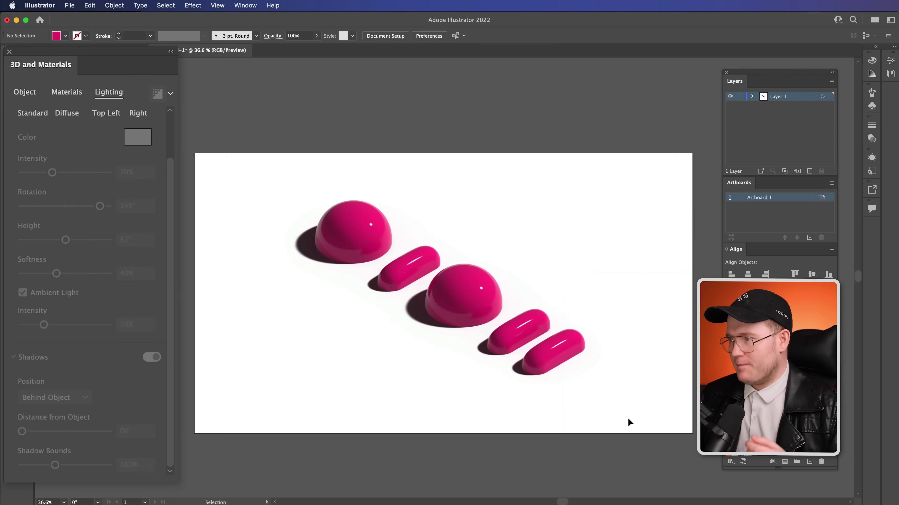
pyautogui.press('z')
pyautogui.moveTo(395, 242); pyautogui.dragTo(470, 257)
# Step: Reselect the 3D shapes, set Lighting Softness to 69%, and inspect the softer re-render
pyautogui.press('v')
pyautogui.click(469, 257)
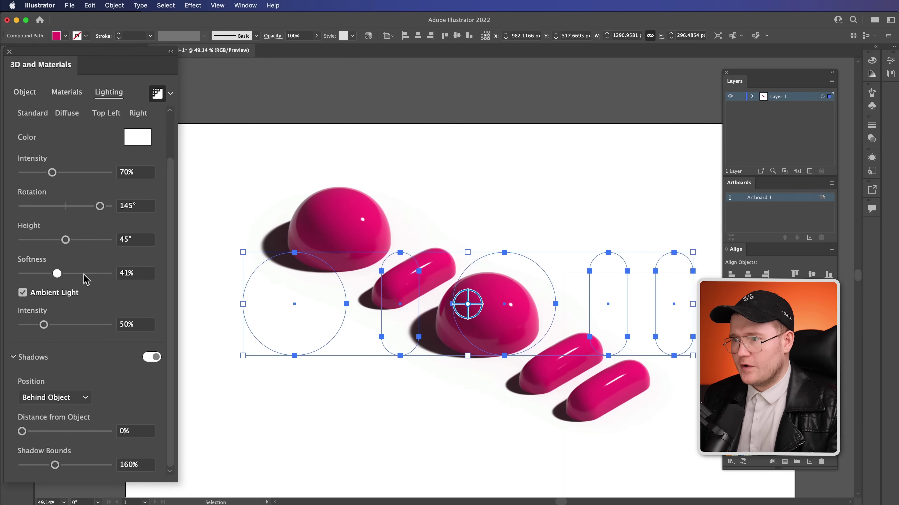
pyautogui.moveTo(56, 273); pyautogui.dragTo(81, 273)
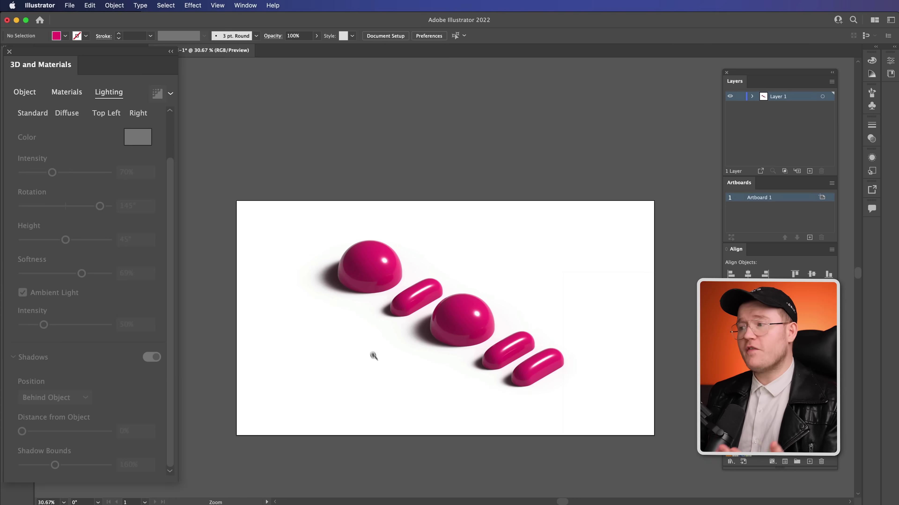
pyautogui.moveTo(367, 353); pyautogui.dragTo(505, 298)
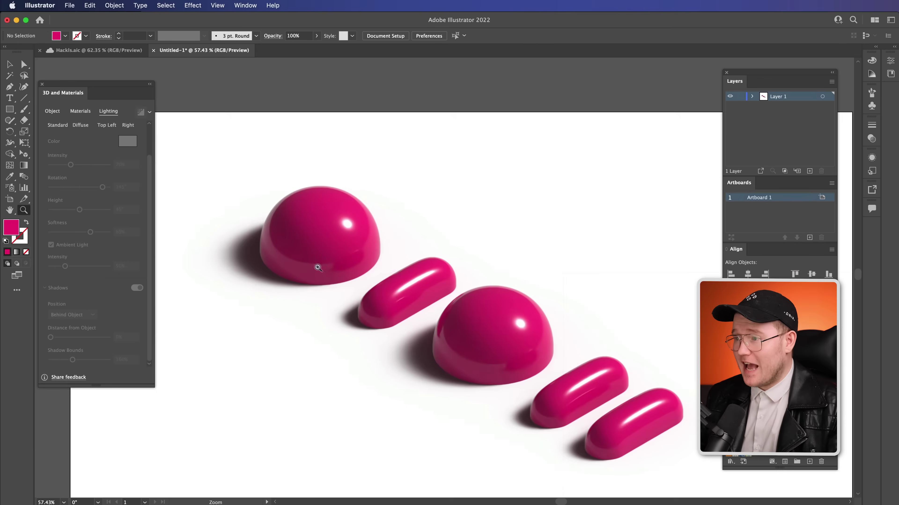
pyautogui.moveTo(320, 261); pyautogui.dragTo(478, 315)
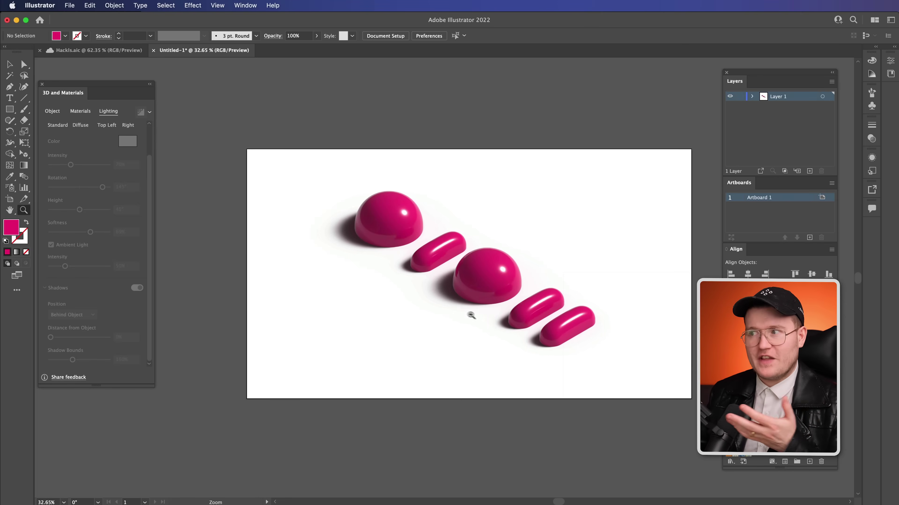
pyautogui.press('v')
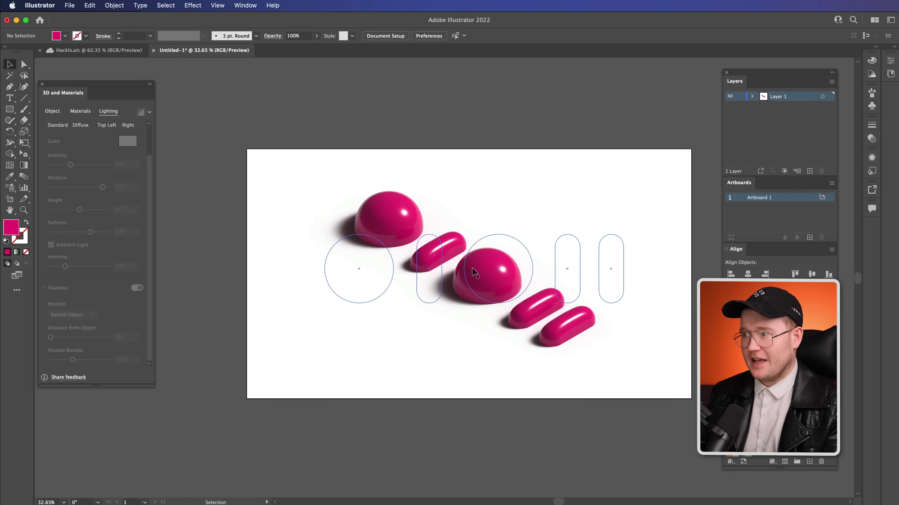